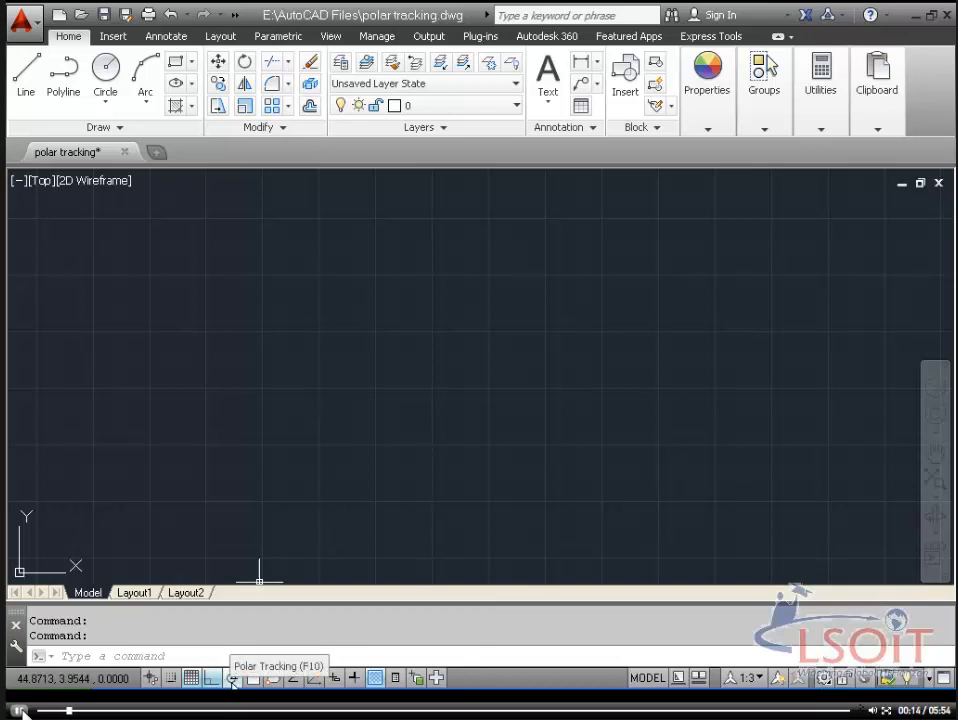
- Toggle between polar tracking and ortho mode, leaving polar tracking switched on
left_click(233, 679)
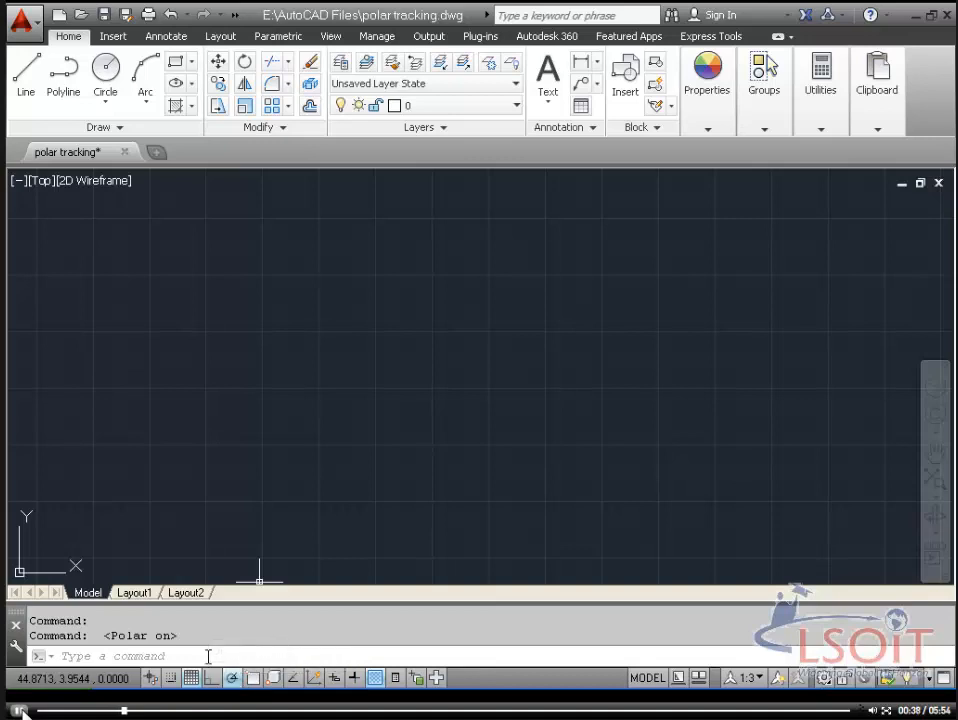
left_click(211, 679)
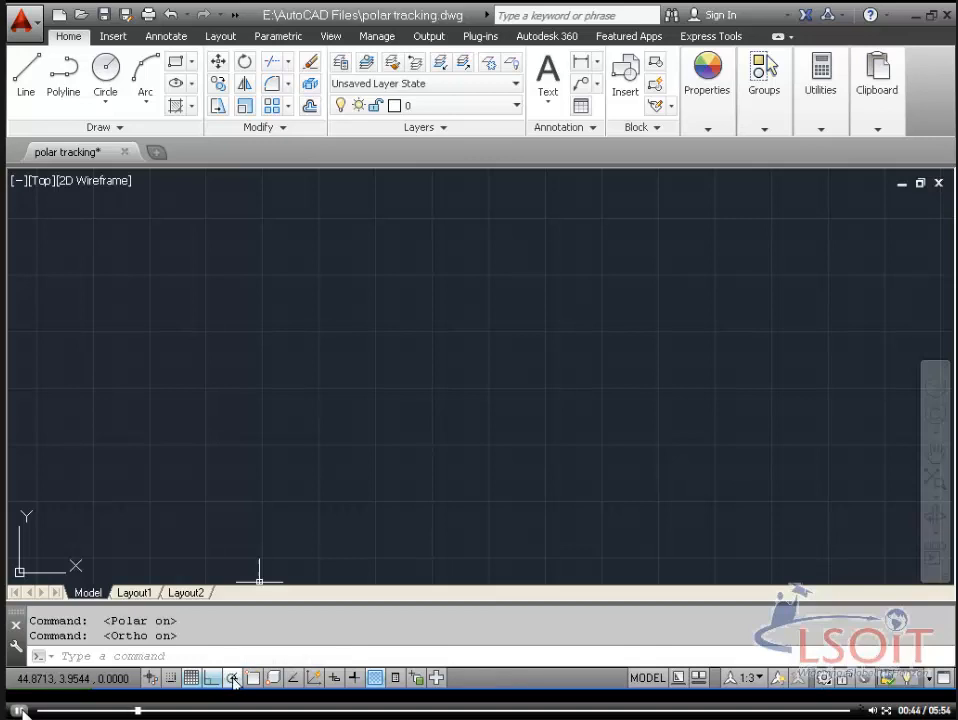
left_click(232, 679)
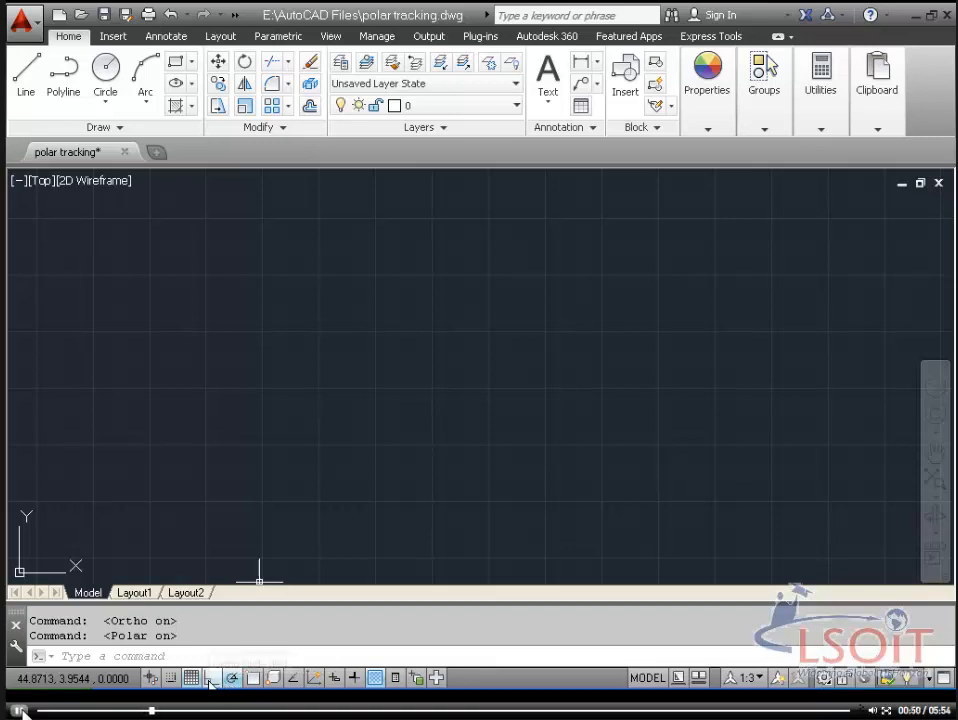
left_click(210, 679)
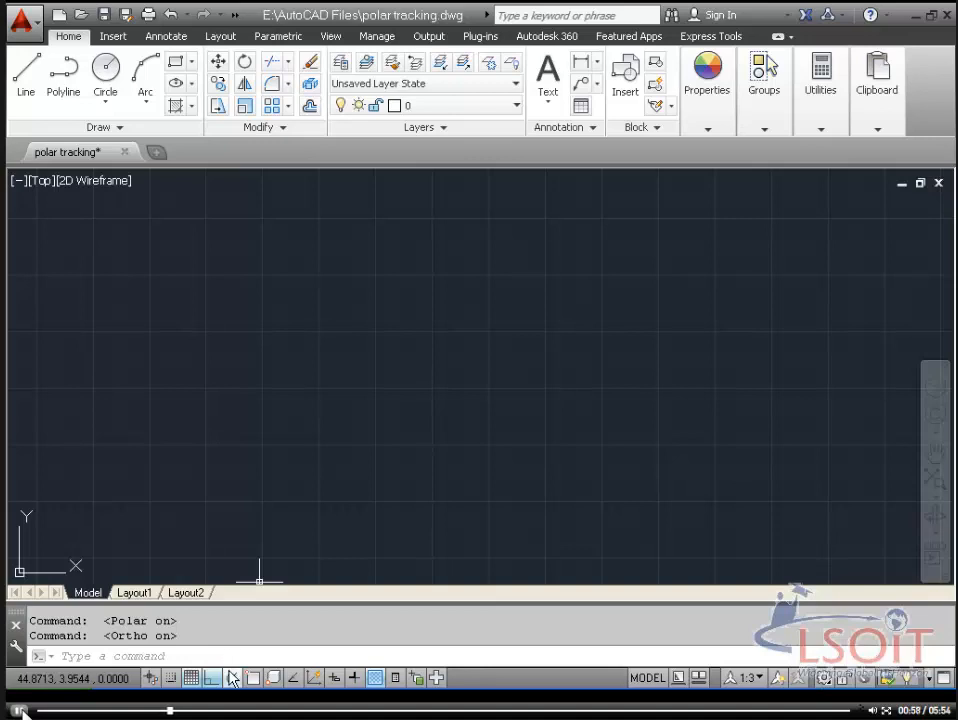
left_click(231, 679)
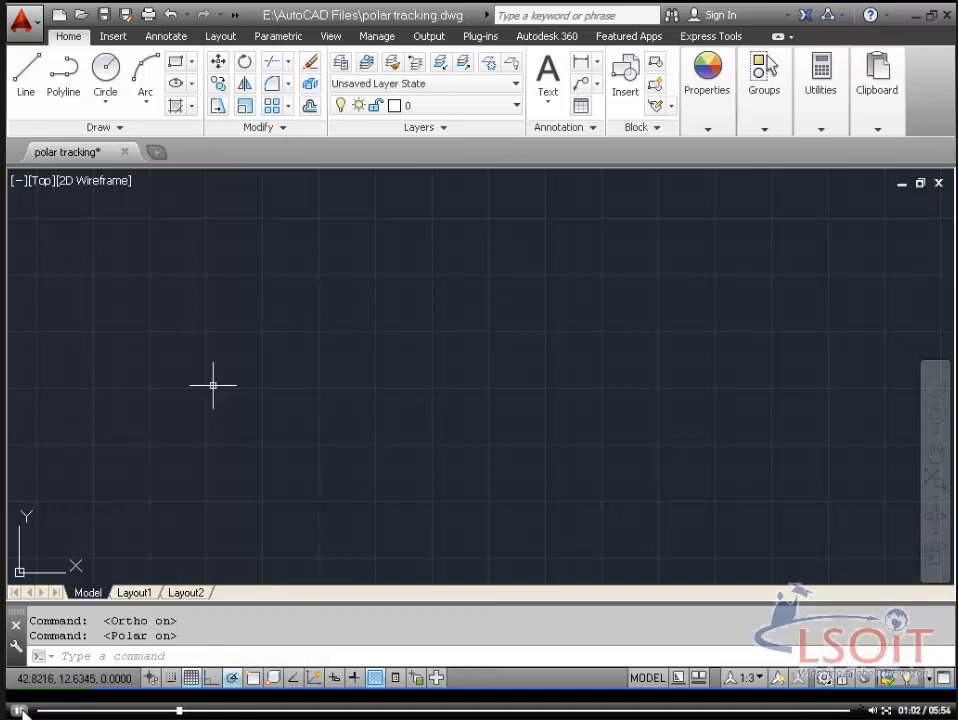
- Draw three connected sides of a square with the Line command, tracking the top edge right, the side down and the bottom edge left
left_click(30, 95)
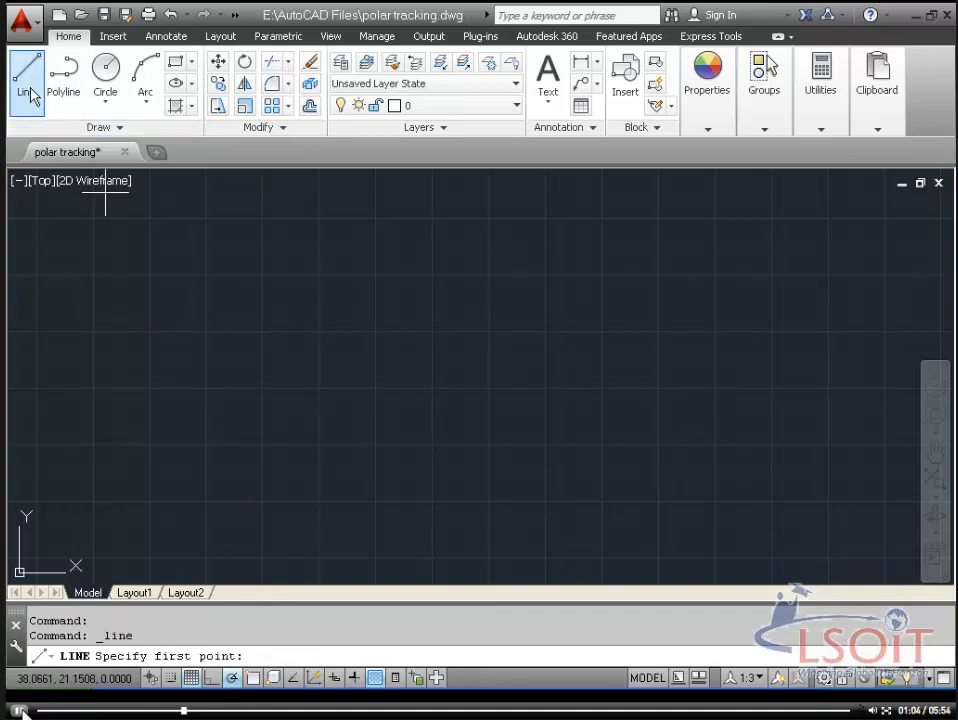
left_click(315, 273)
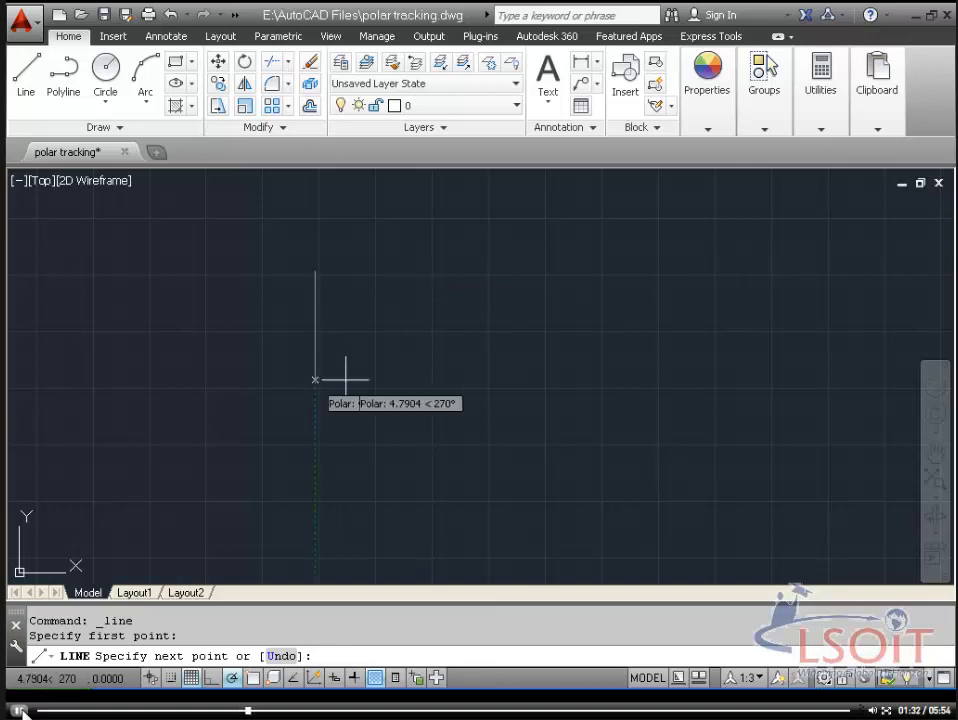
left_click(433, 271)
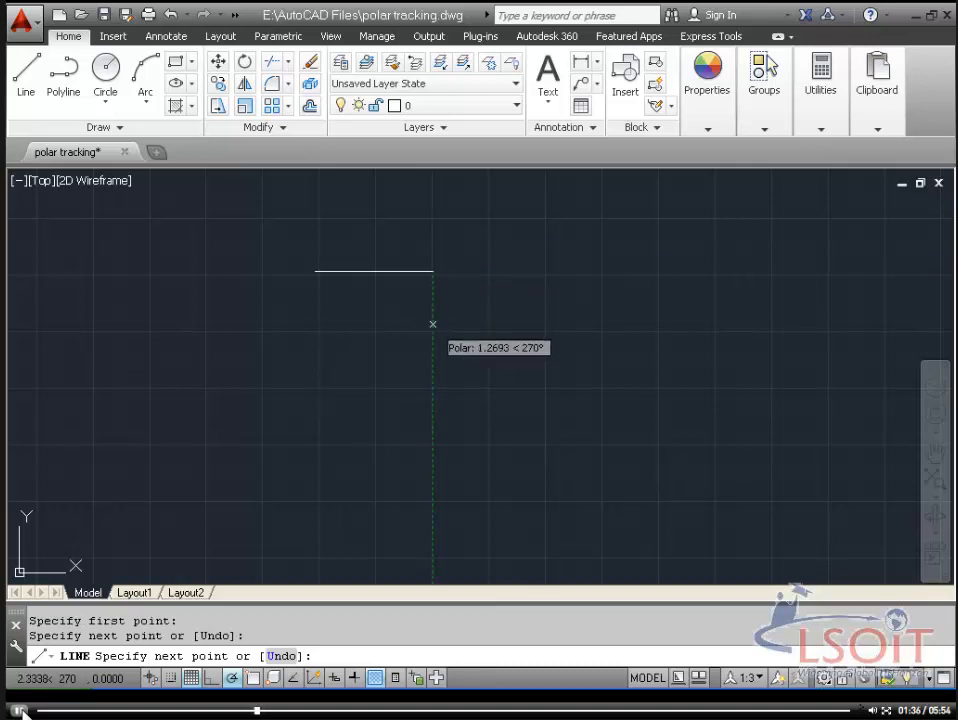
left_click(433, 387)
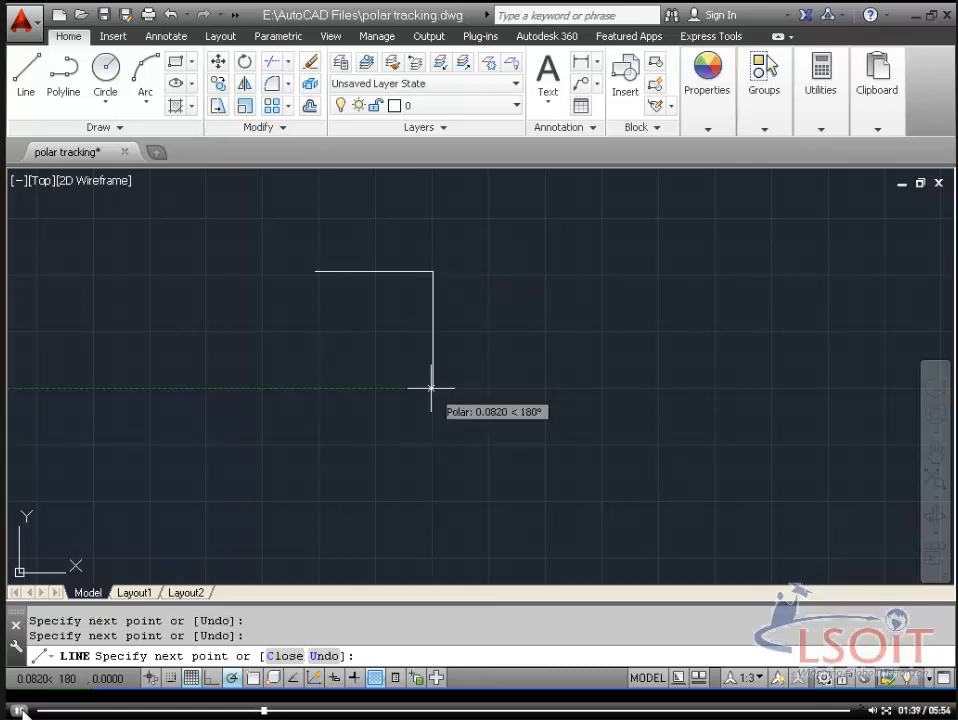
left_click(313, 388)
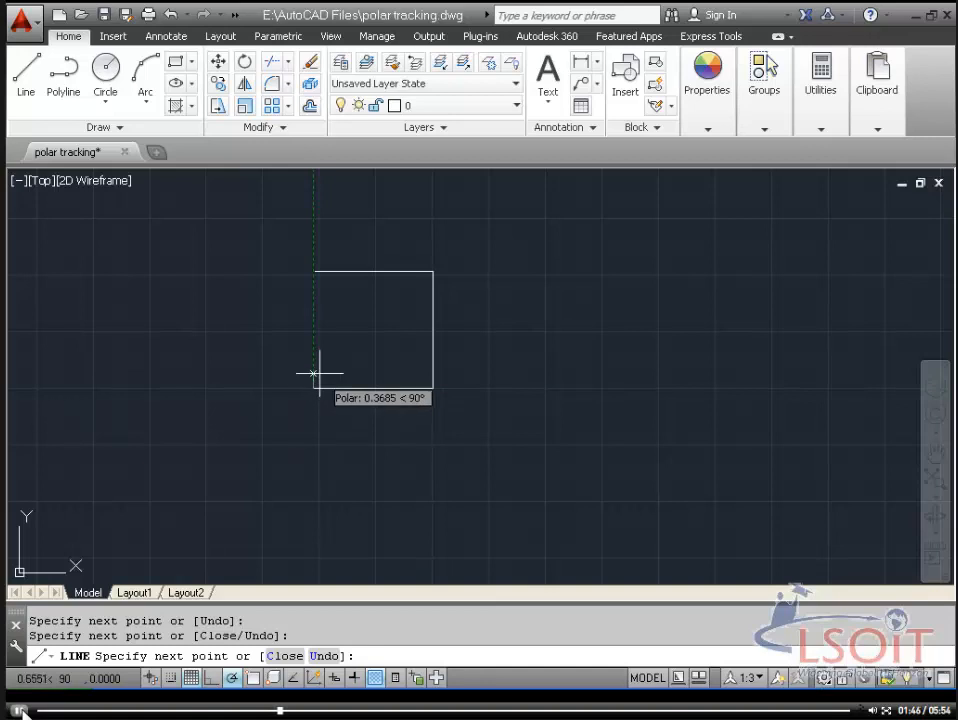
- Continue the line from the lower-left corner with a freehand zigzag and a vertical segment upward, end the line and undo the last stray operation
left_click(346, 365)
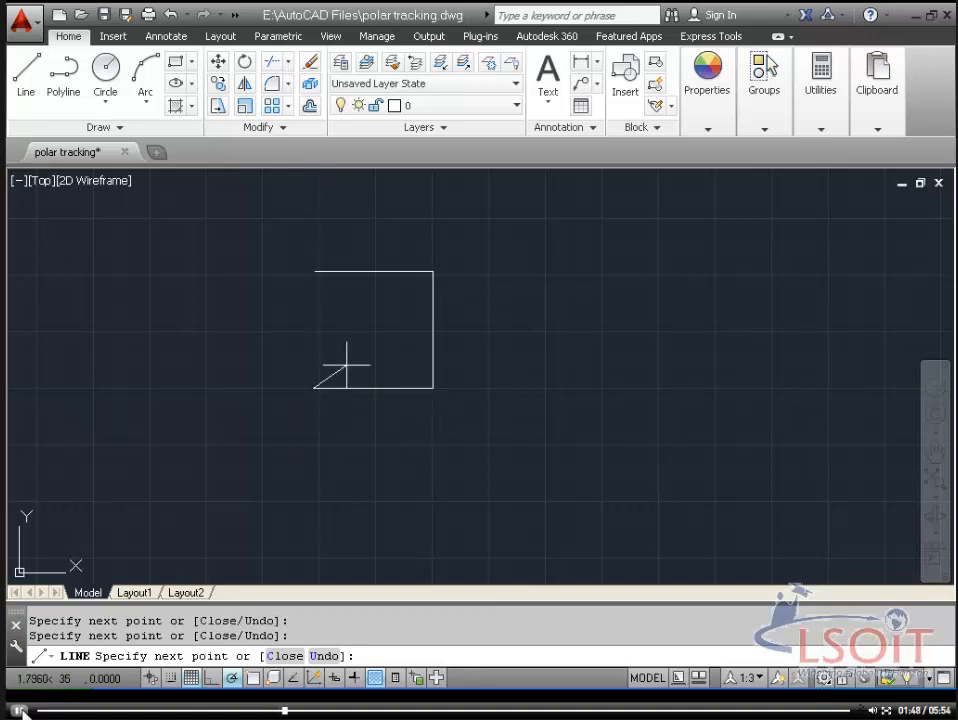
left_click(283, 381)
left_click(307, 341)
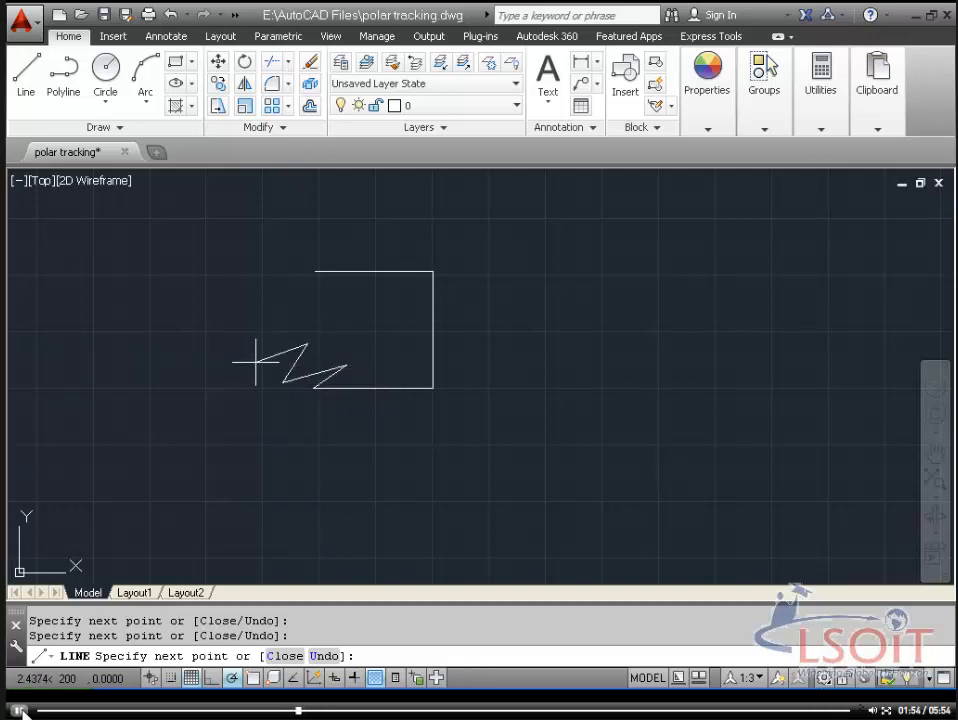
left_click(256, 361)
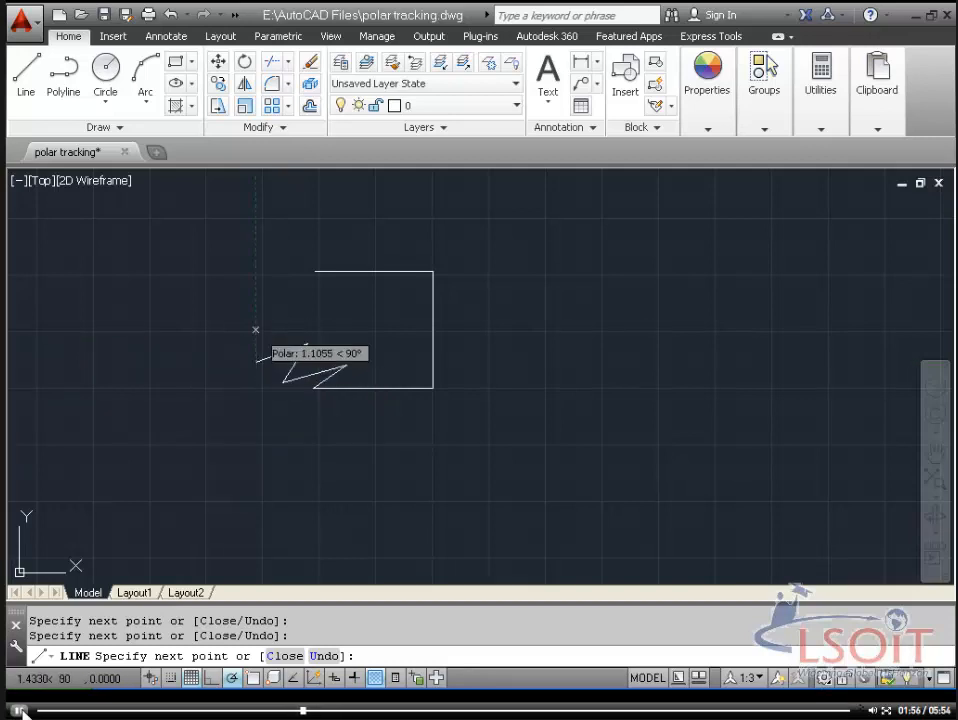
left_click(256, 296)
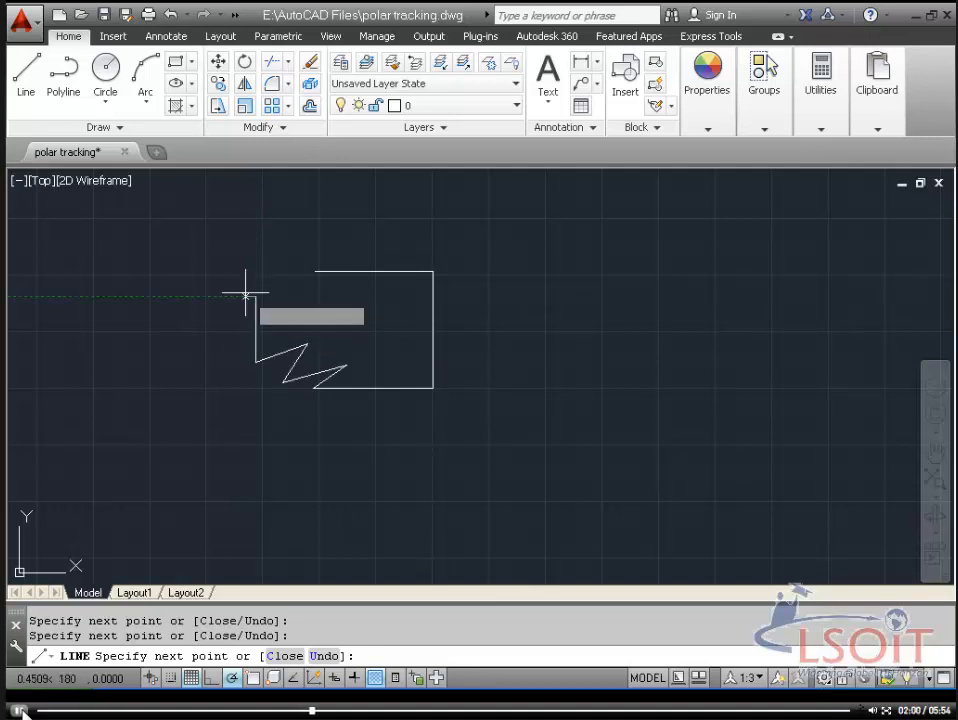
key("Escape")
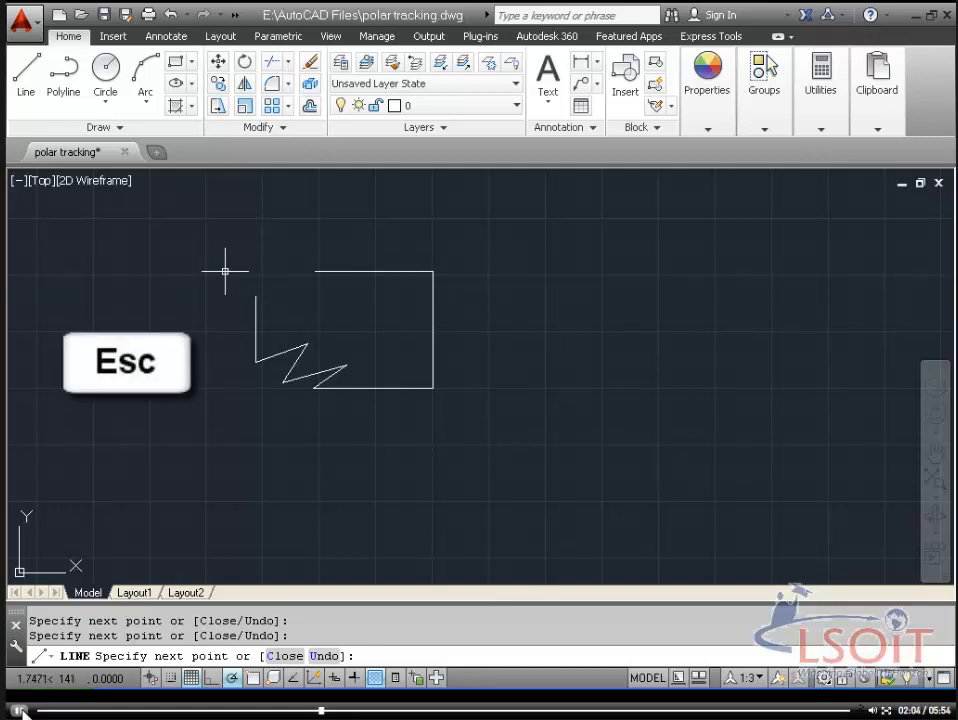
key("ctrl+z")
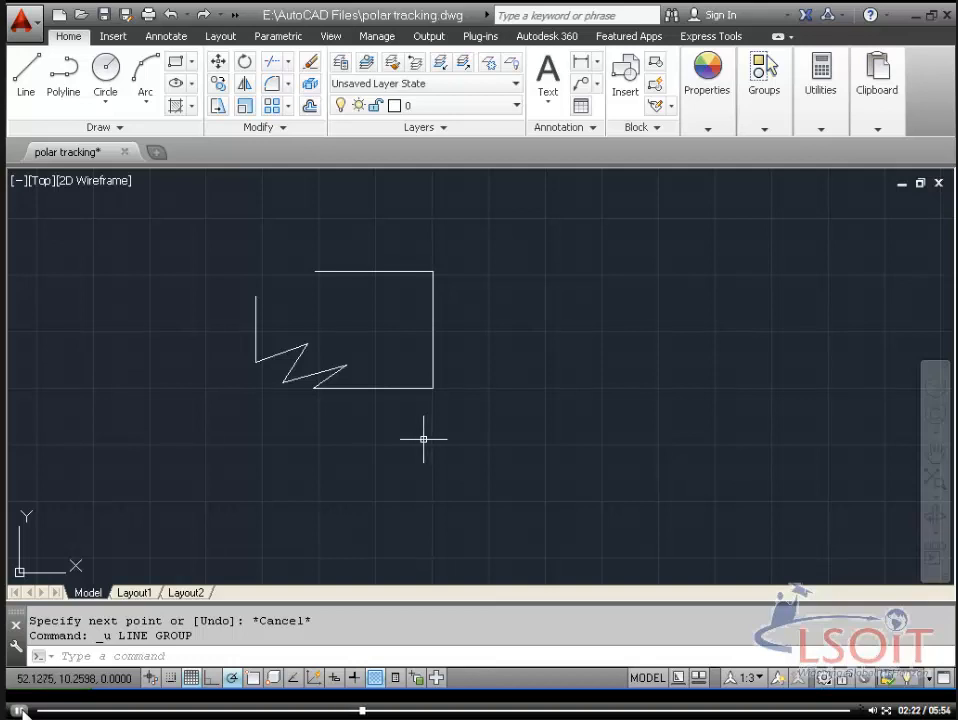
- Start a line to the right of the open shape and set the polar tracking increment angle to 45 degrees
left_click(24, 95)
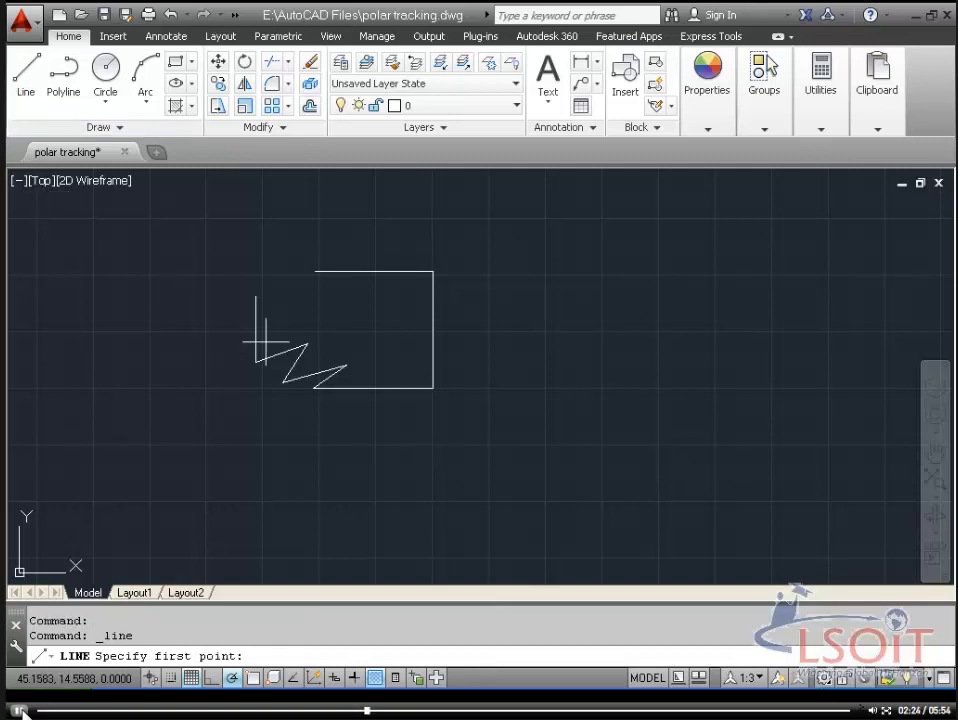
left_click(545, 328)
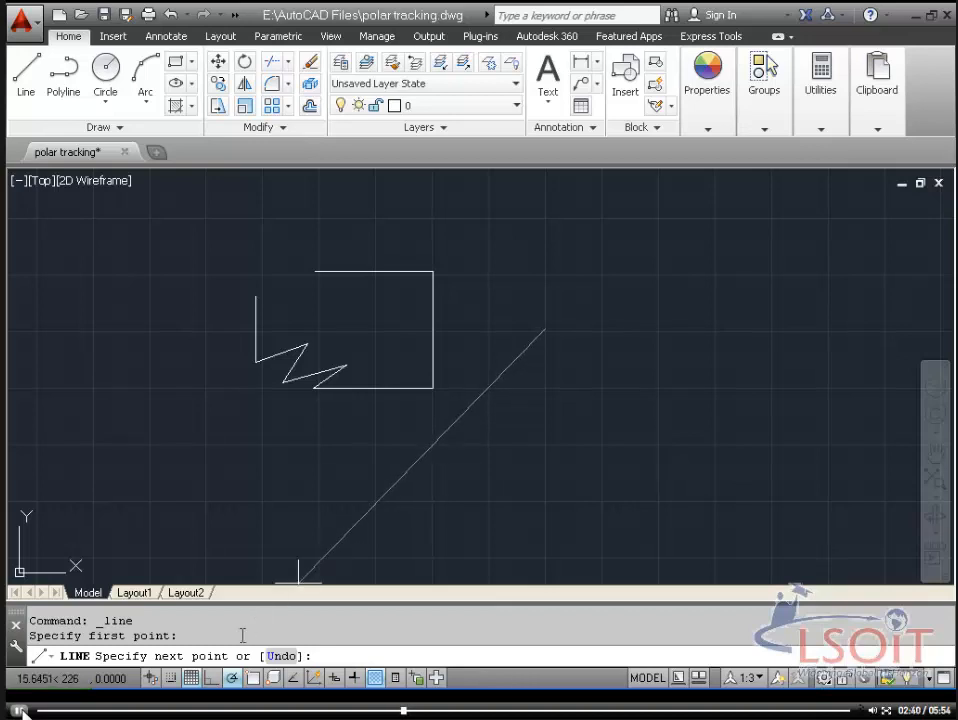
right_click(235, 680)
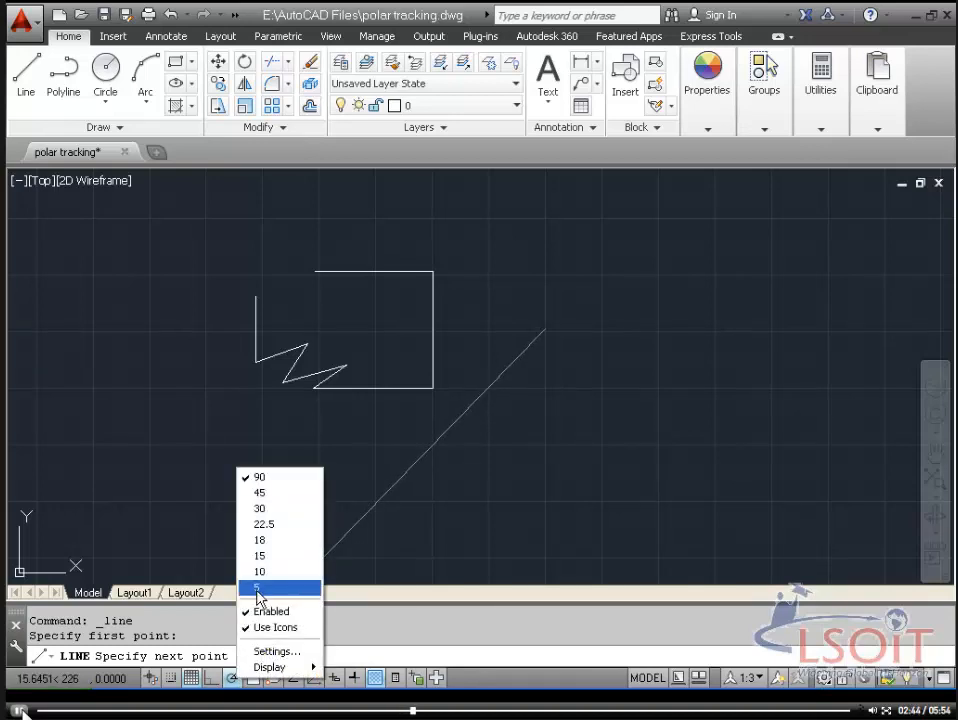
left_click(288, 493)
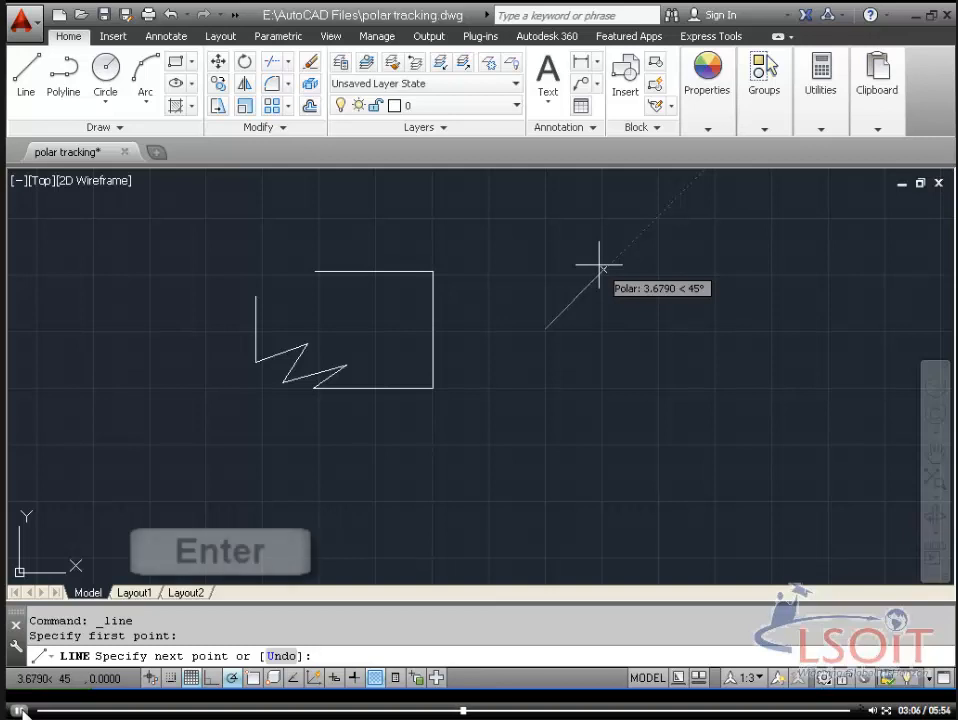
- Draw a diamond with 5-unit sides tracked at 45°, 315° and 225°, and close it back to the starting point
type("5")
key("Return")
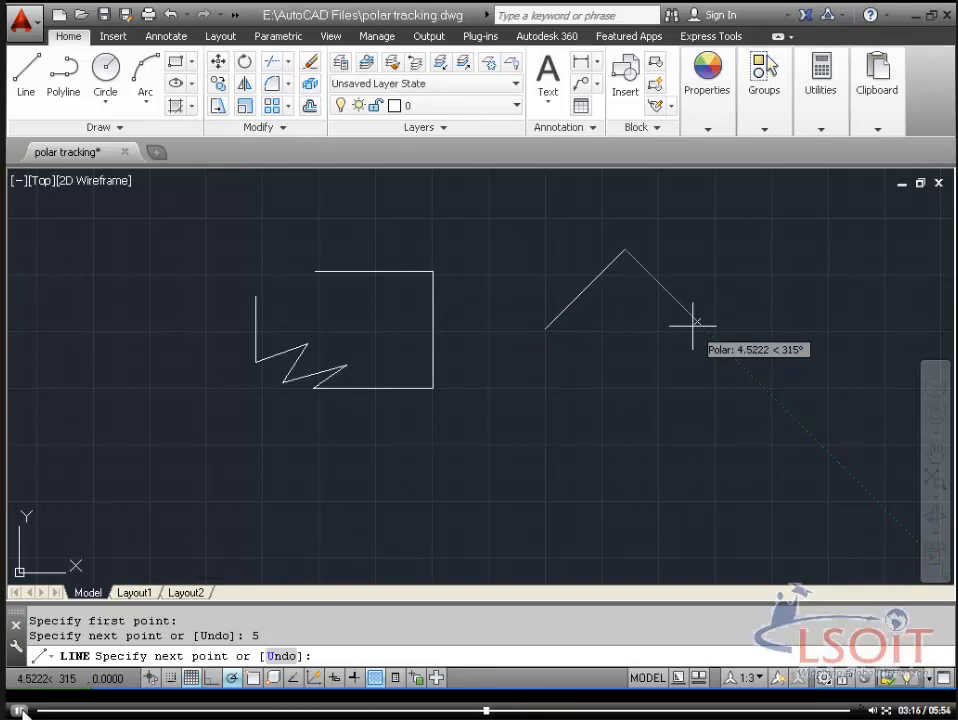
type("5")
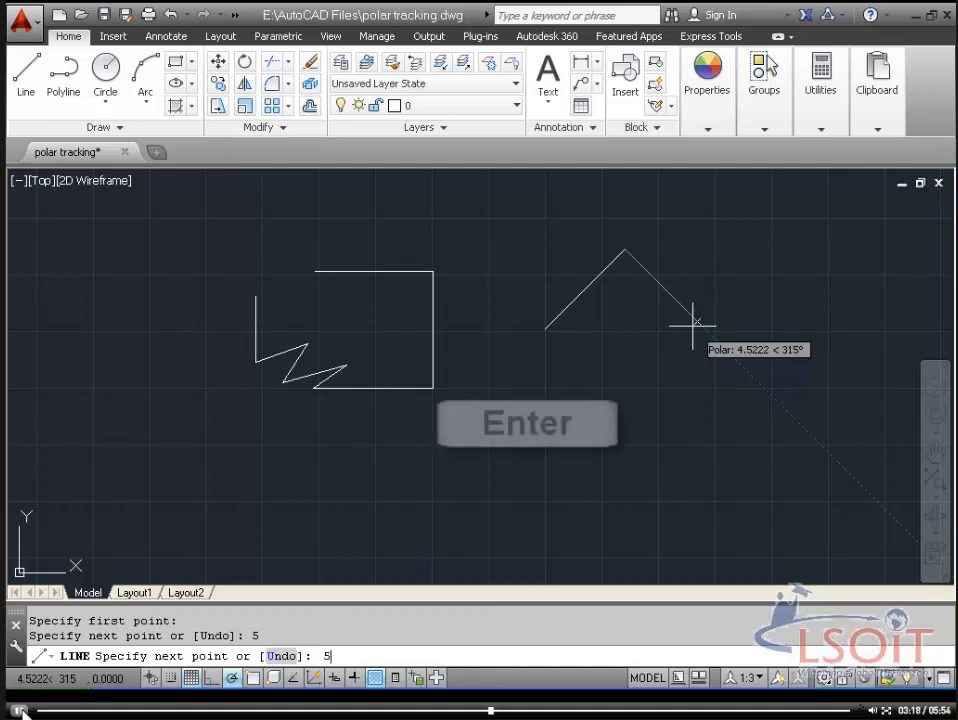
key("Return")
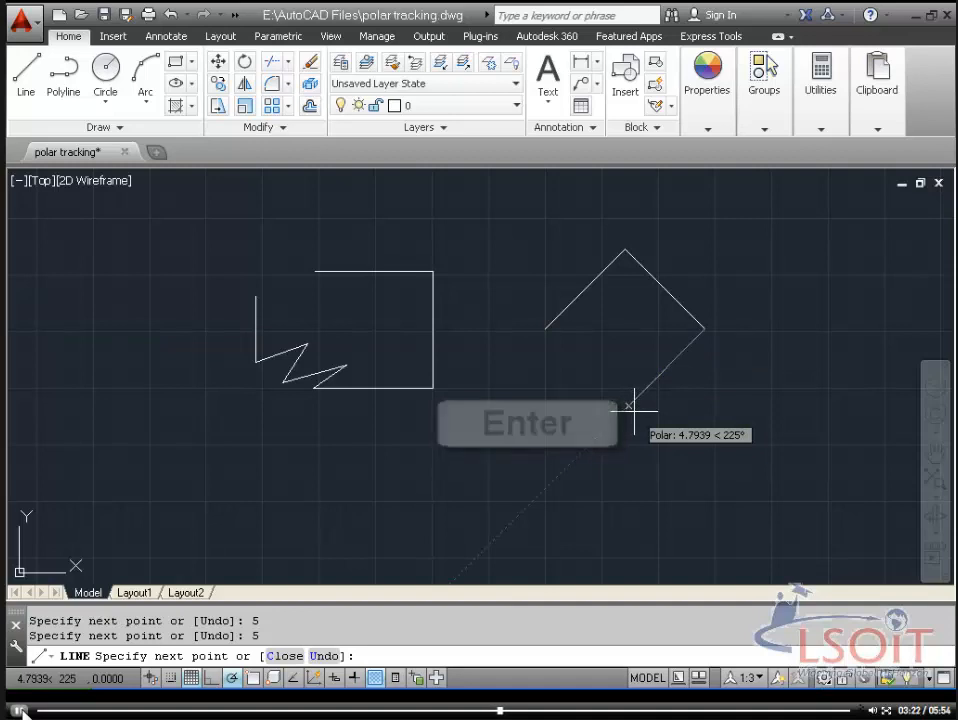
type("5")
key("Return")
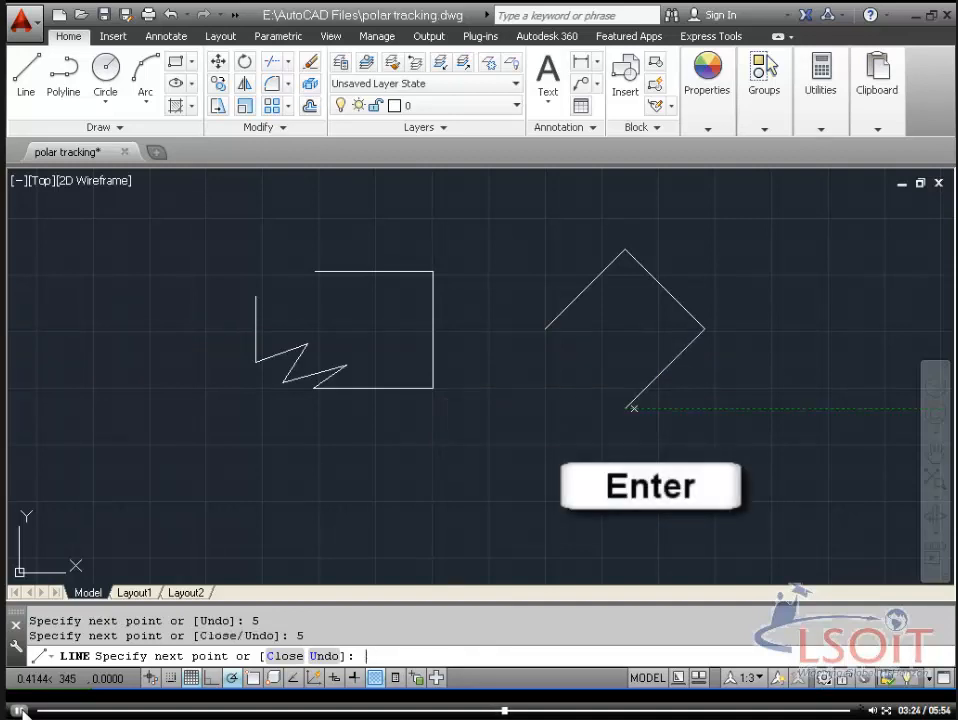
right_click(595, 343)
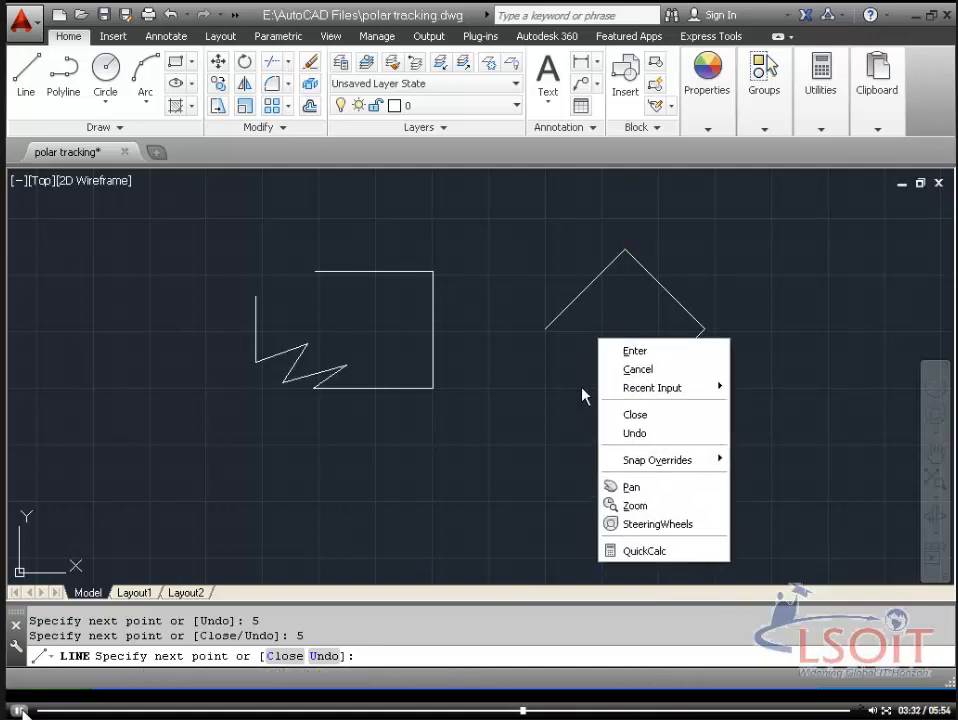
left_click(582, 388)
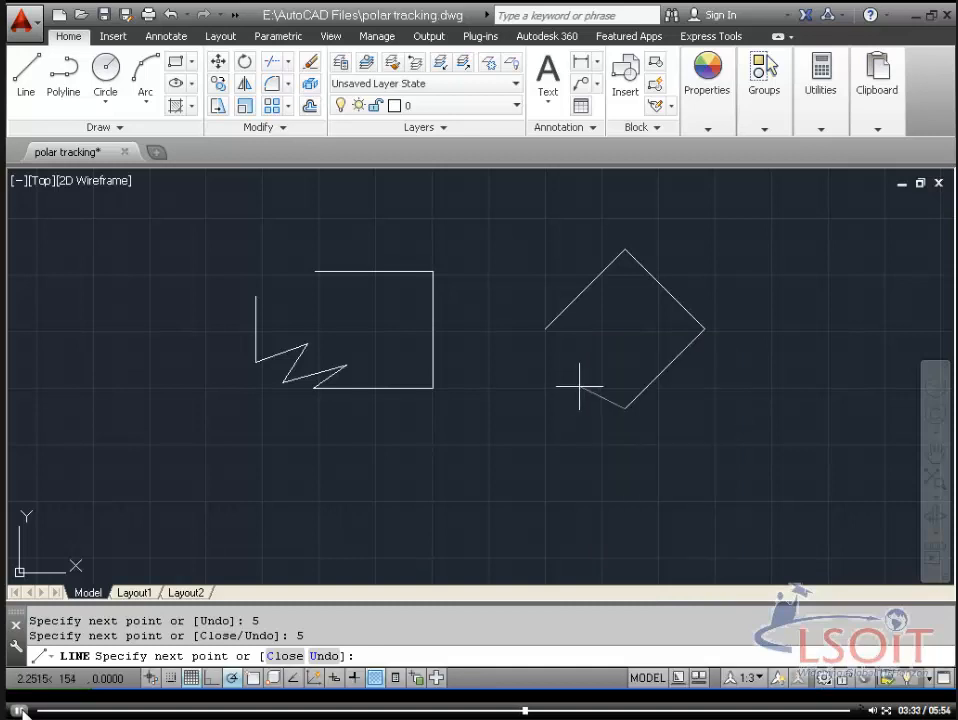
left_click(285, 657)
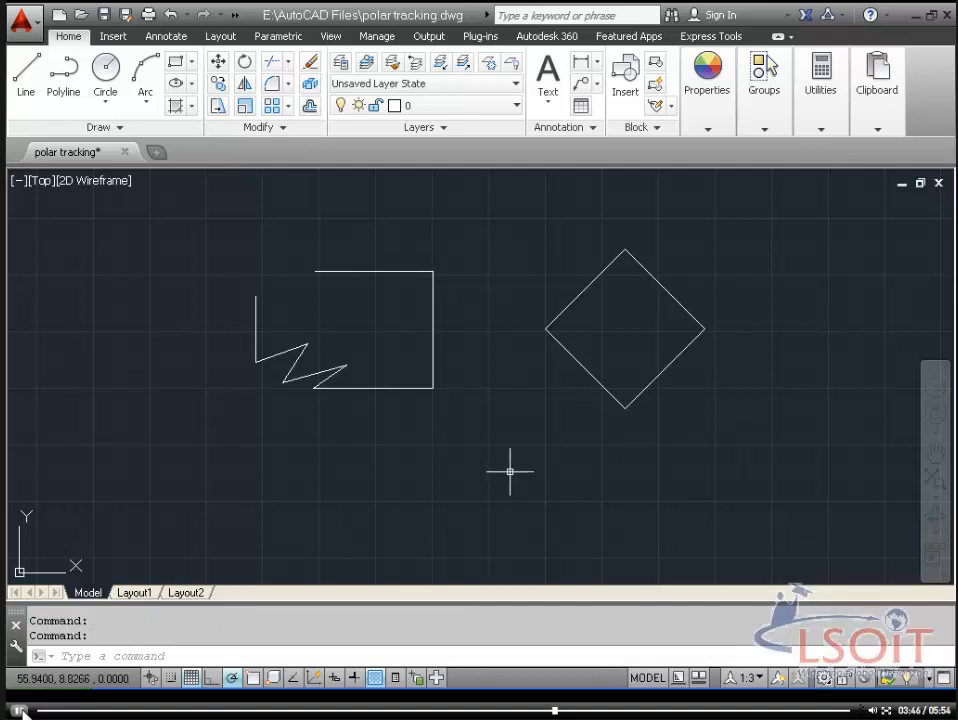
right_click(233, 679)
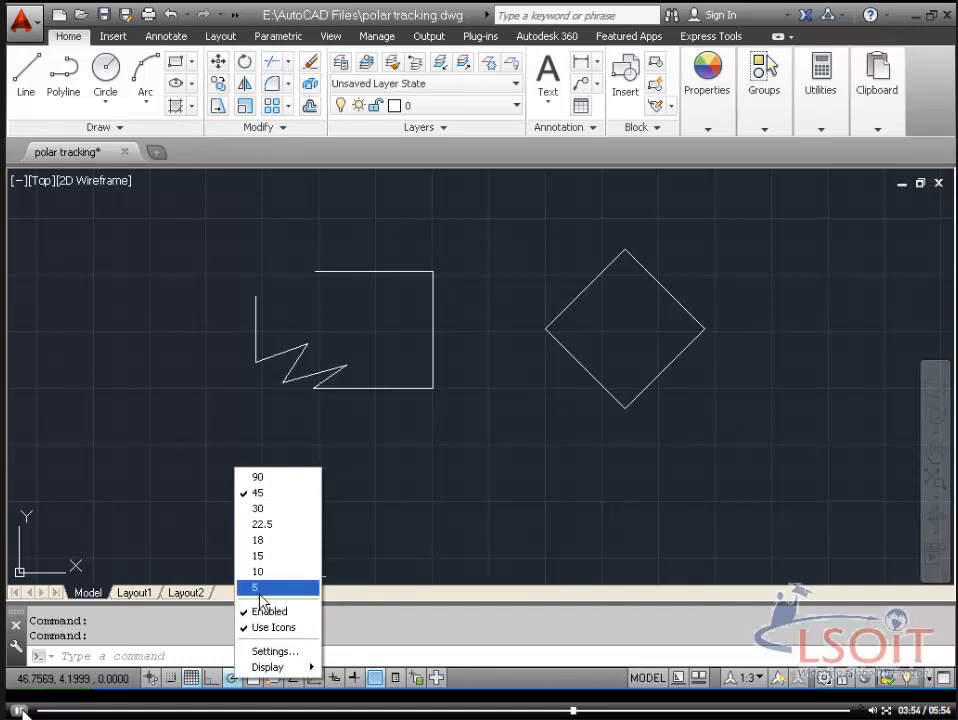
key("Escape")
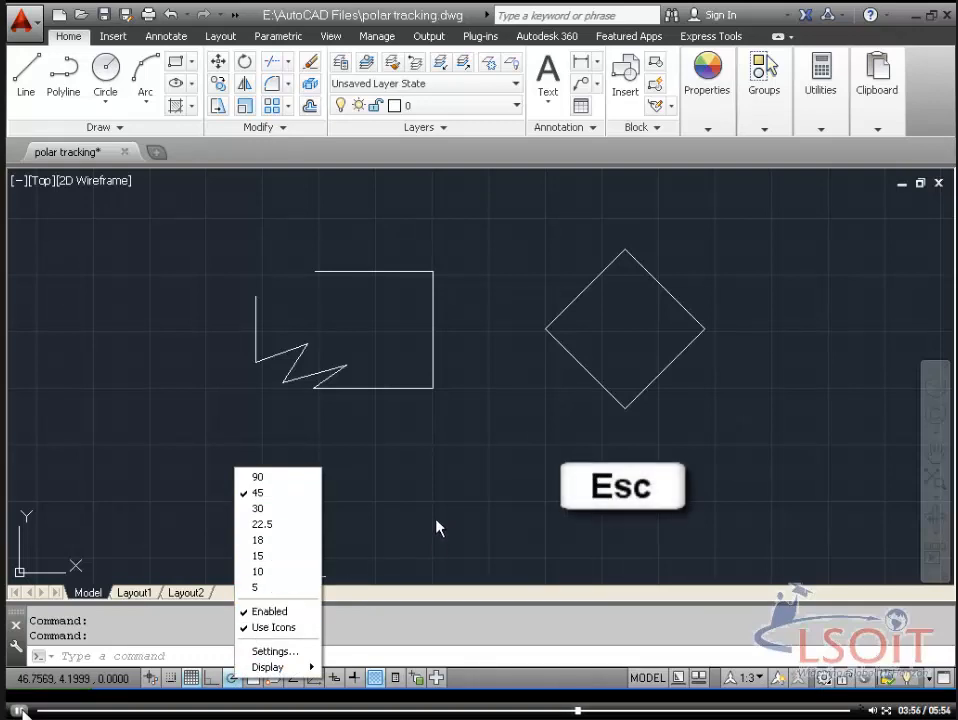
key("Escape")
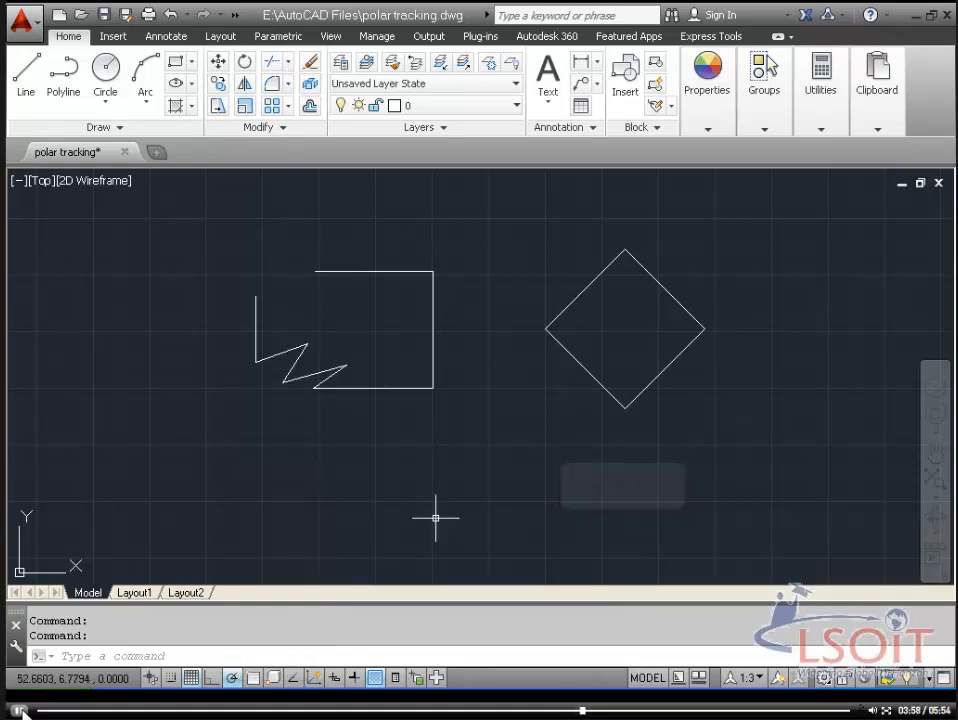
- Start a line to the left of the dimensioned profile and draw its 5-unit top edge at 0° and 1.23-unit edge at 270°
mouse_move(854, 458)
middle_mouse_down()
mouse_move(787, 479)
mouse_move(146, 478)
middle_mouse_up()
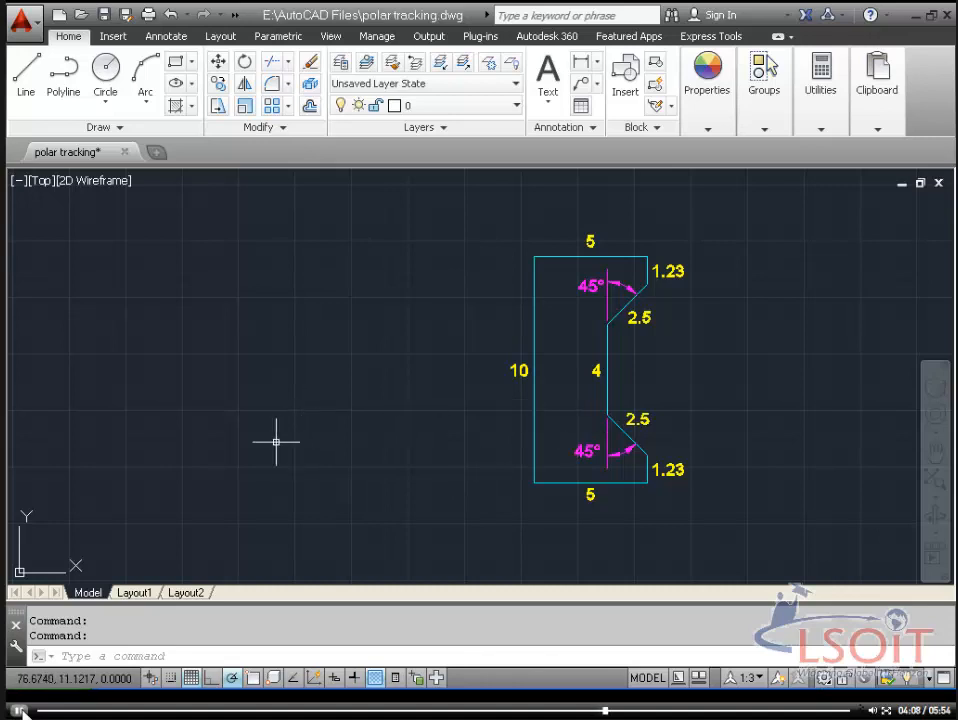
left_click(36, 84)
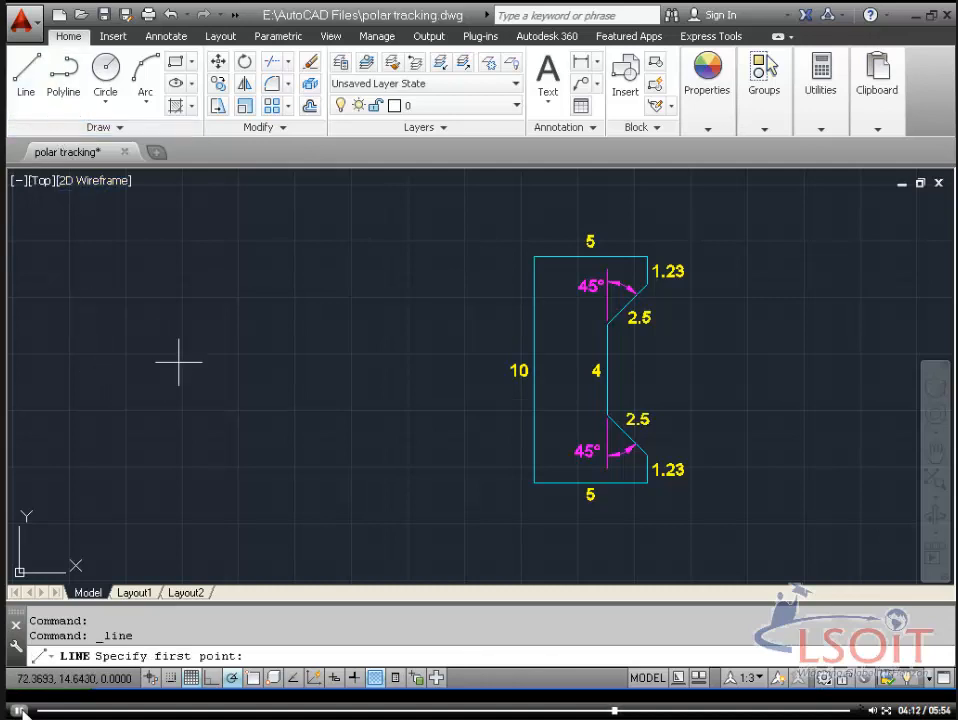
left_click(182, 237)
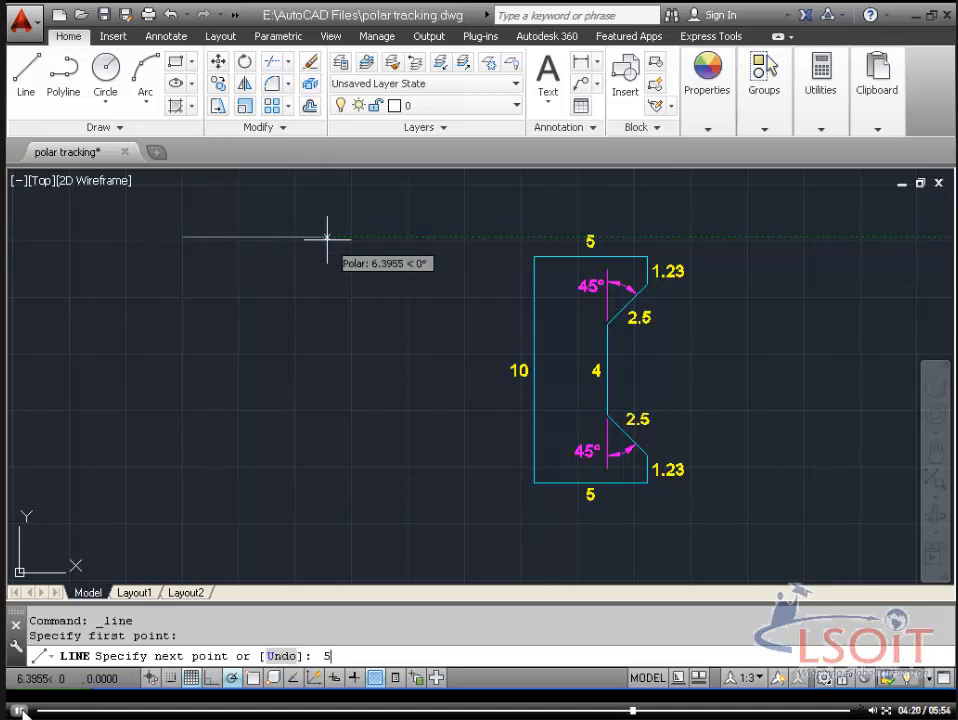
type("5")
key("Return")
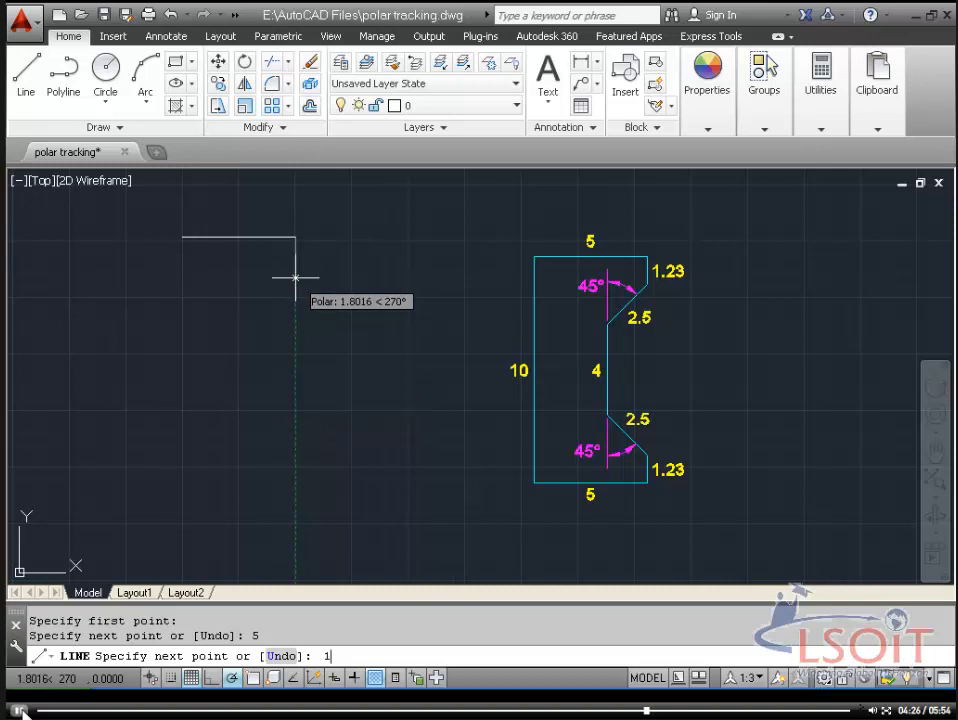
key("Return")
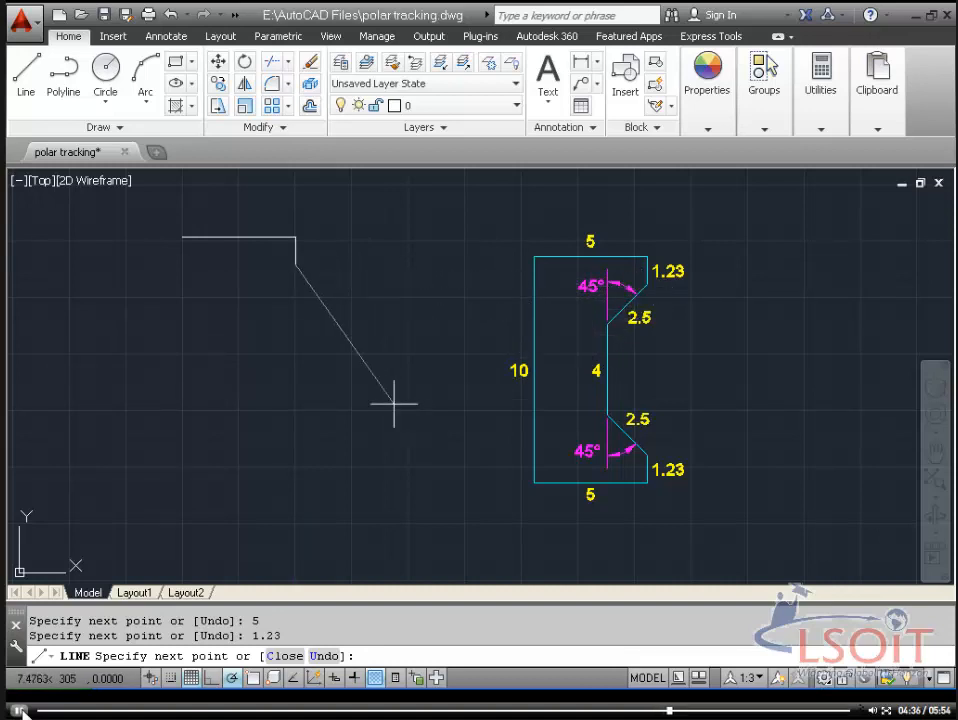
- With the 45-degree polar increment, continue the line through the notch: 2.5 units at 225°, 4 units at 270° and 2.5 units at 315°
right_click(233, 680)
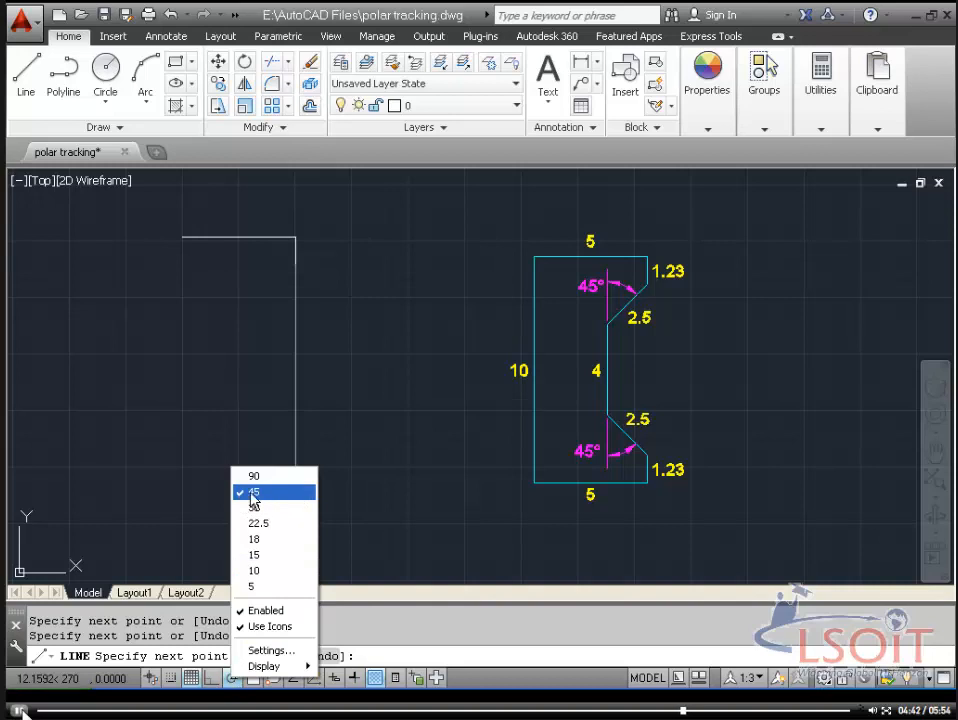
left_click(326, 408)
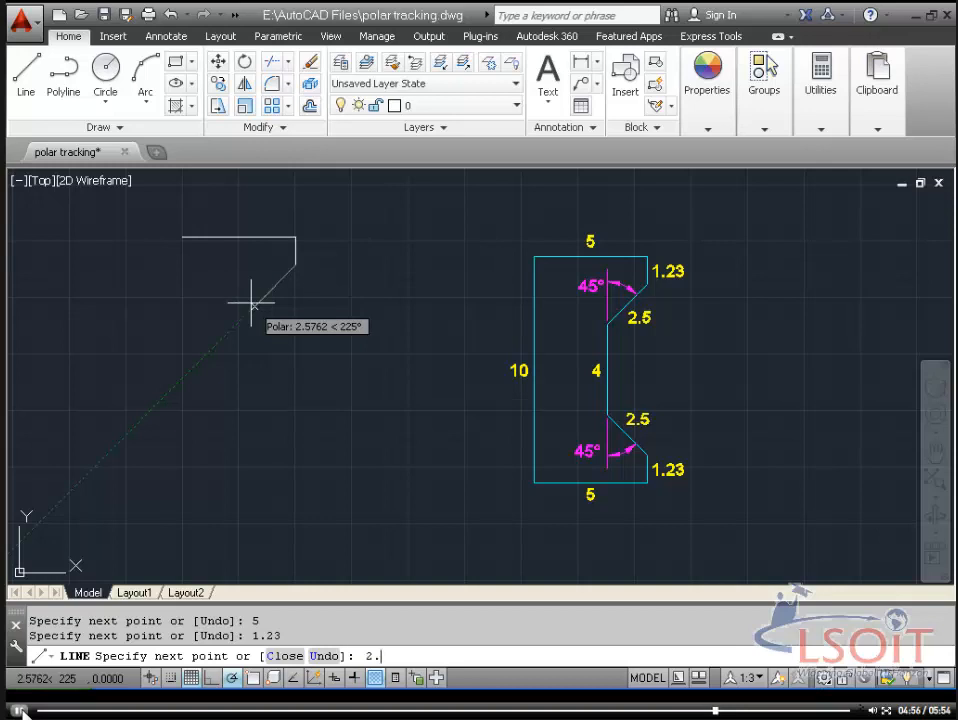
key("Return")
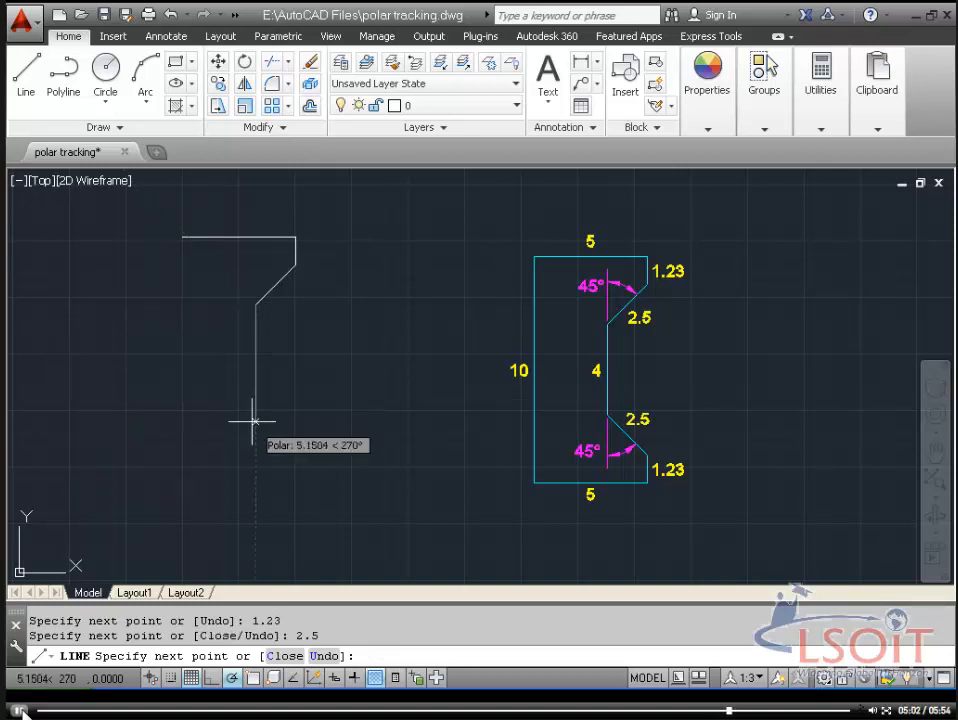
type("4")
key("Return")
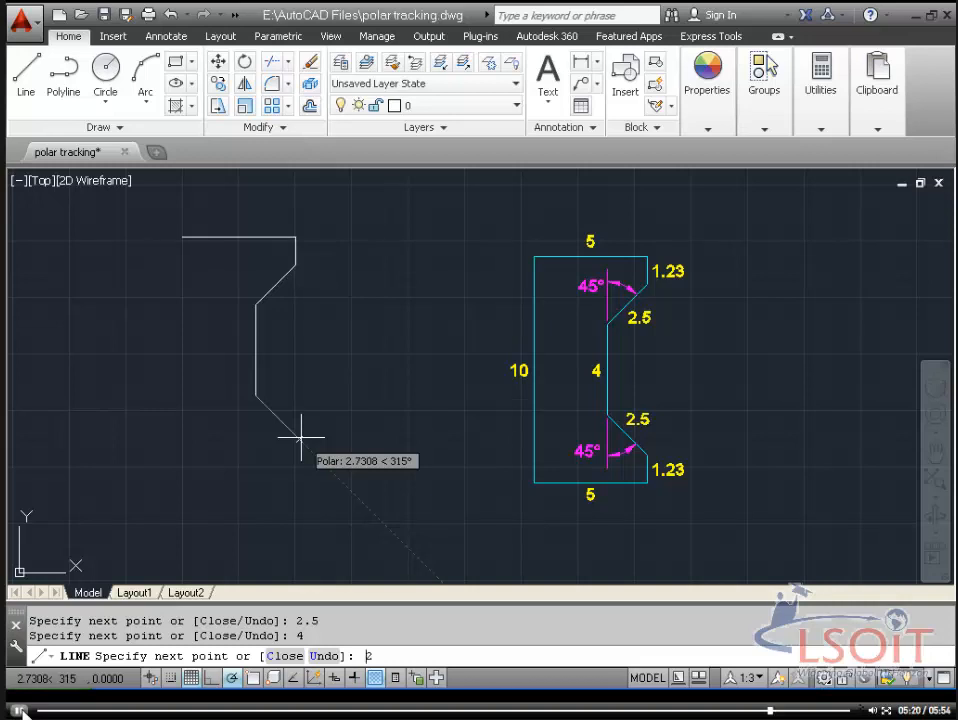
key("Return")
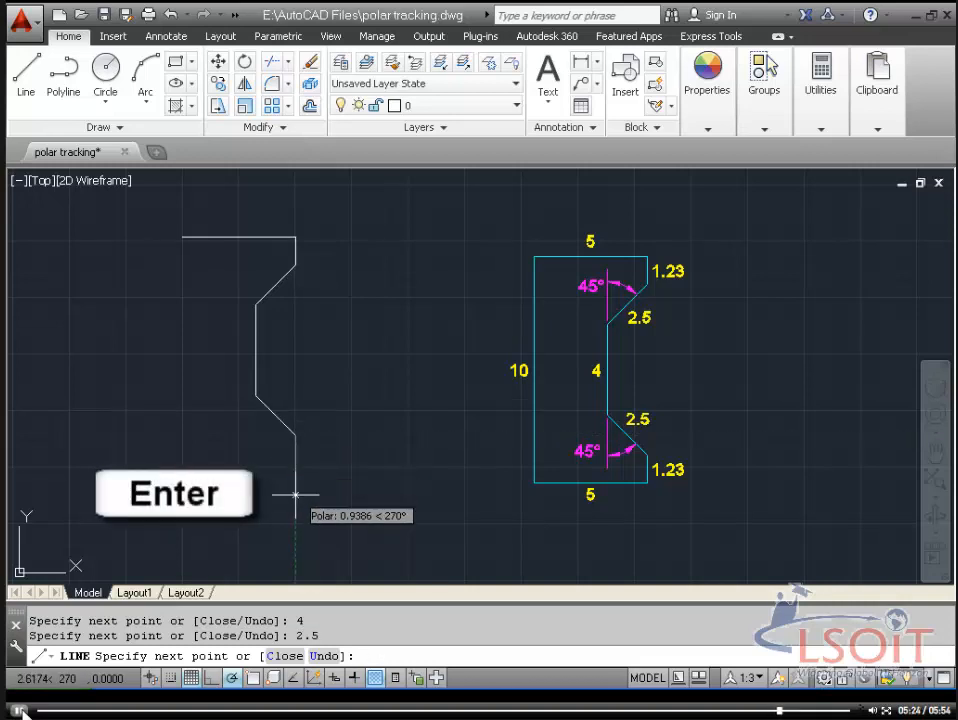
- Finish the profile with a 1.23-unit edge at 270° and a 5-unit bottom edge at 180°, and close it to the starting point
type("1")
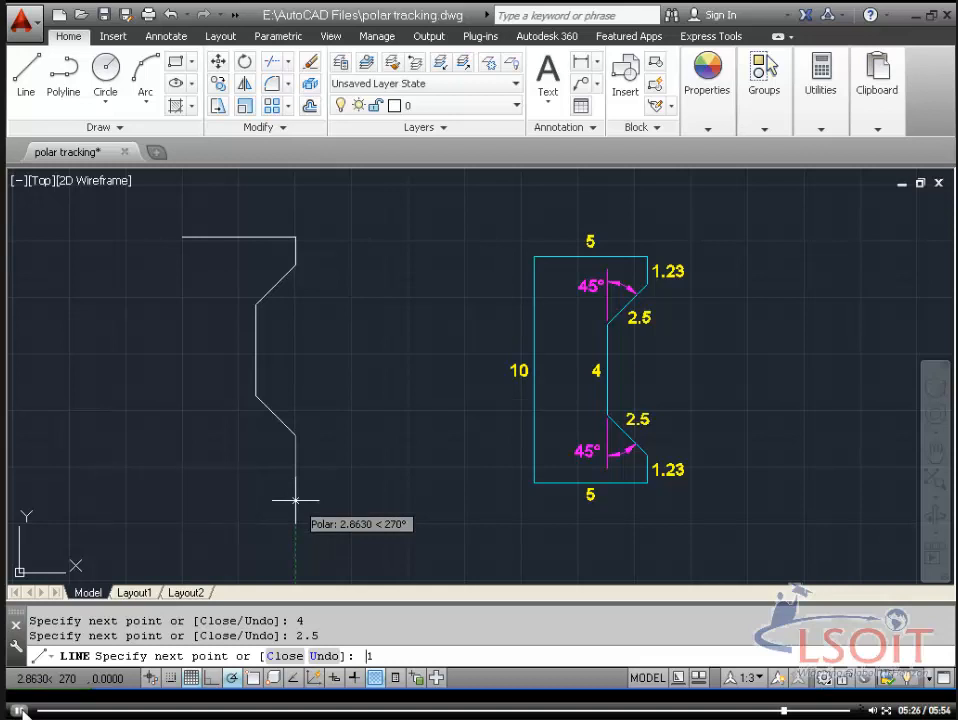
type(".23")
key("Return")
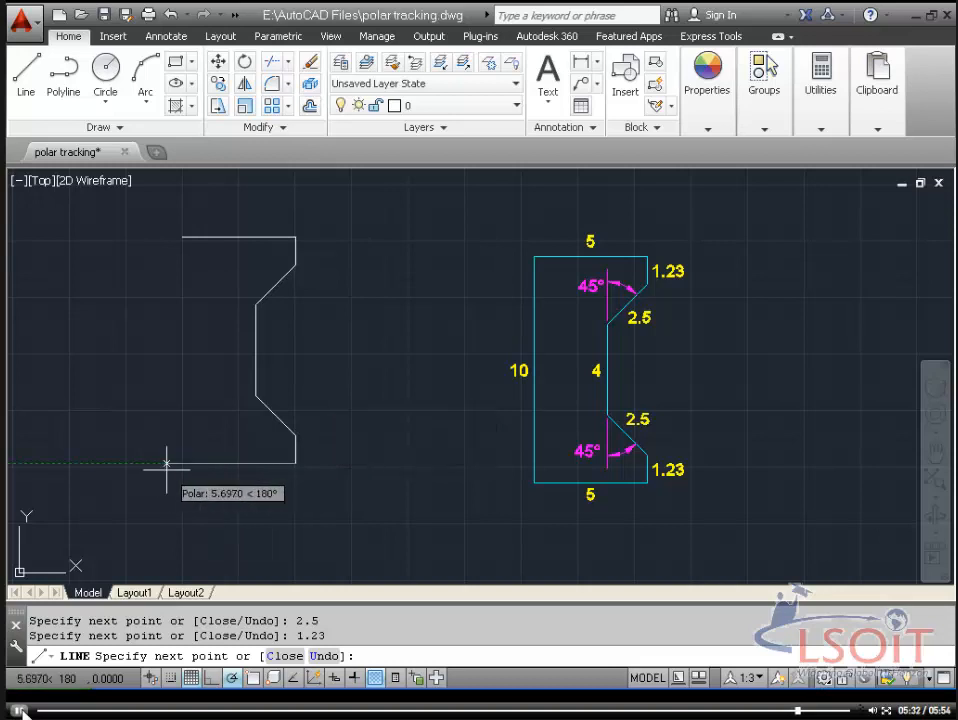
key("Return")
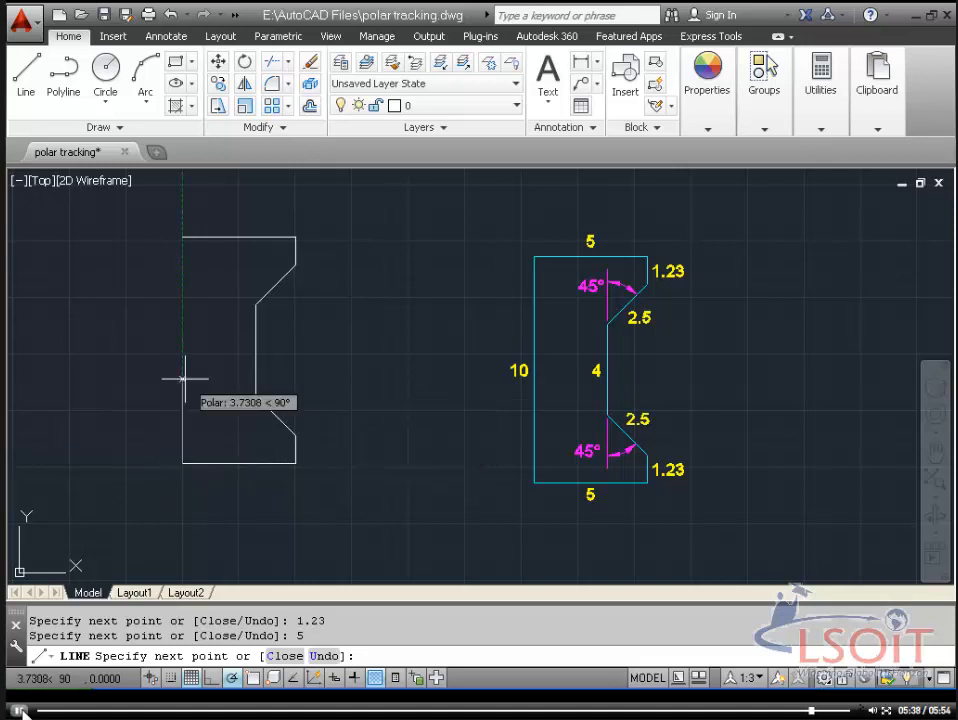
left_click(290, 658)
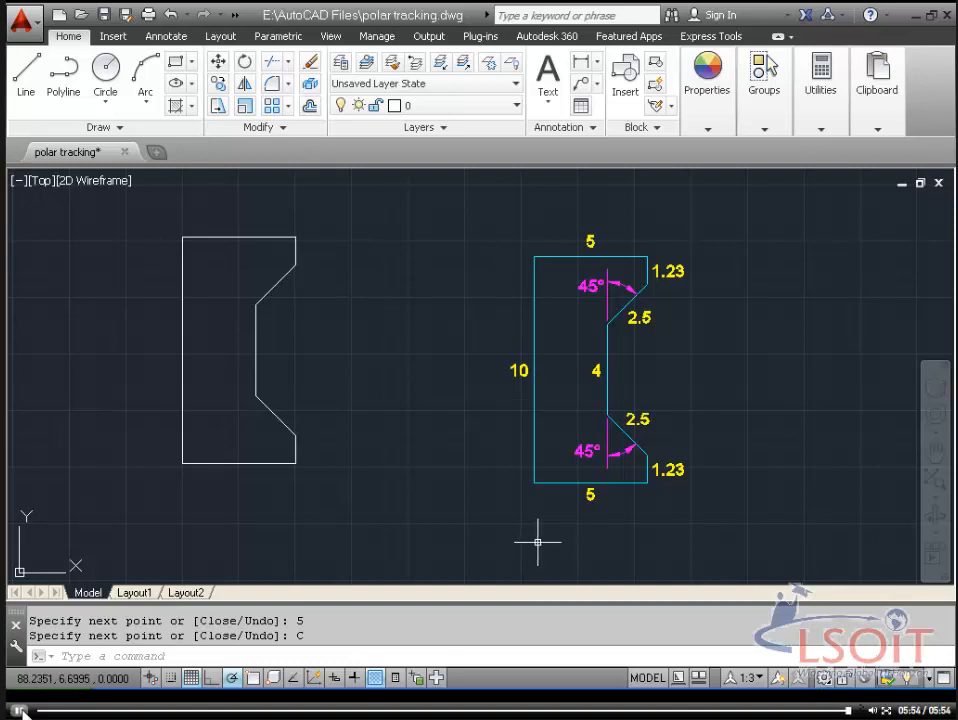
left_click(20, 711)
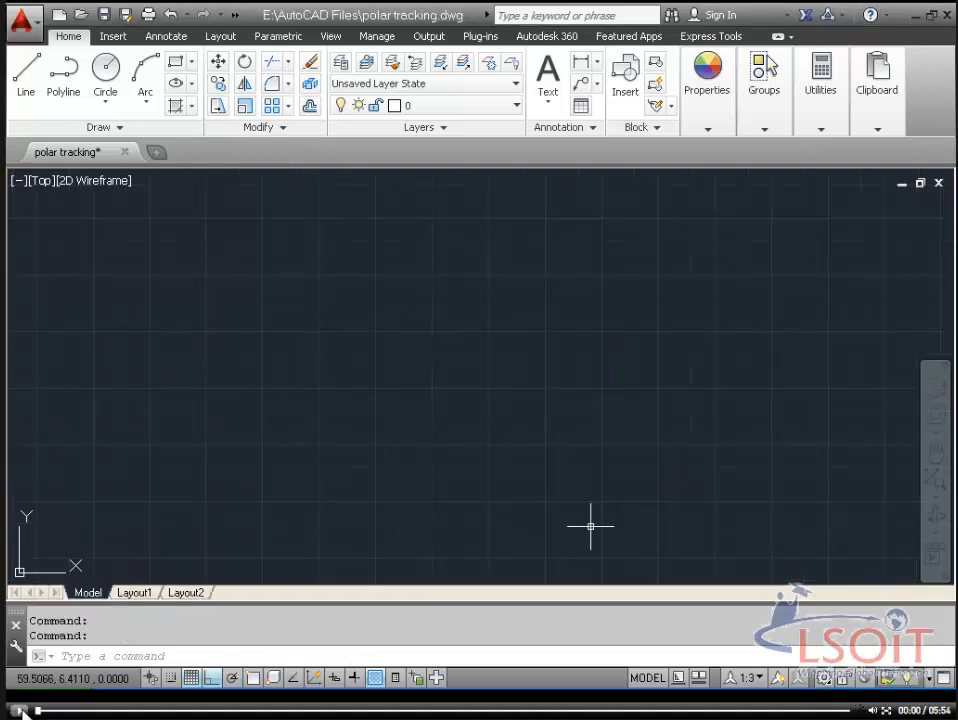